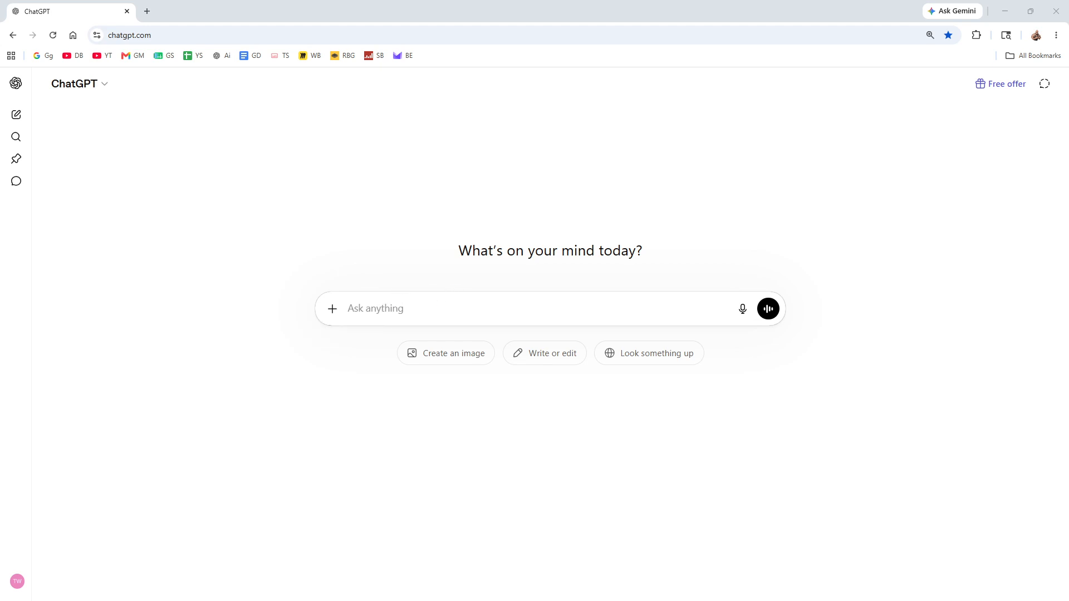
# Step: Draft a prompt listing interior design assistant, layout planner, shopping helper, color palette generator, DIY advisor and mood board creator, and clear it
pyautogui.click(493, 308)
pyautogui.write('Interior design assistant Layout planner Shopping helper Color palette generator DIY advisor Mood board creator')
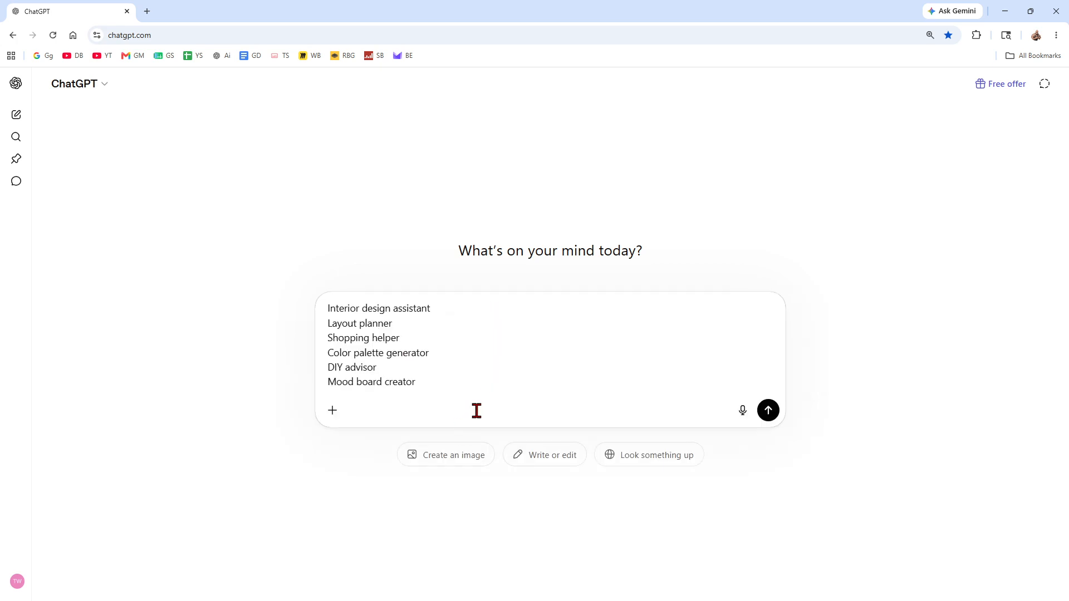
pyautogui.moveTo(367, 369); pyautogui.dragTo(436, 383)
pyautogui.click(438, 382)
pyautogui.moveTo(436, 382); pyautogui.dragTo(303, 308)
pyautogui.press('BackSpace')
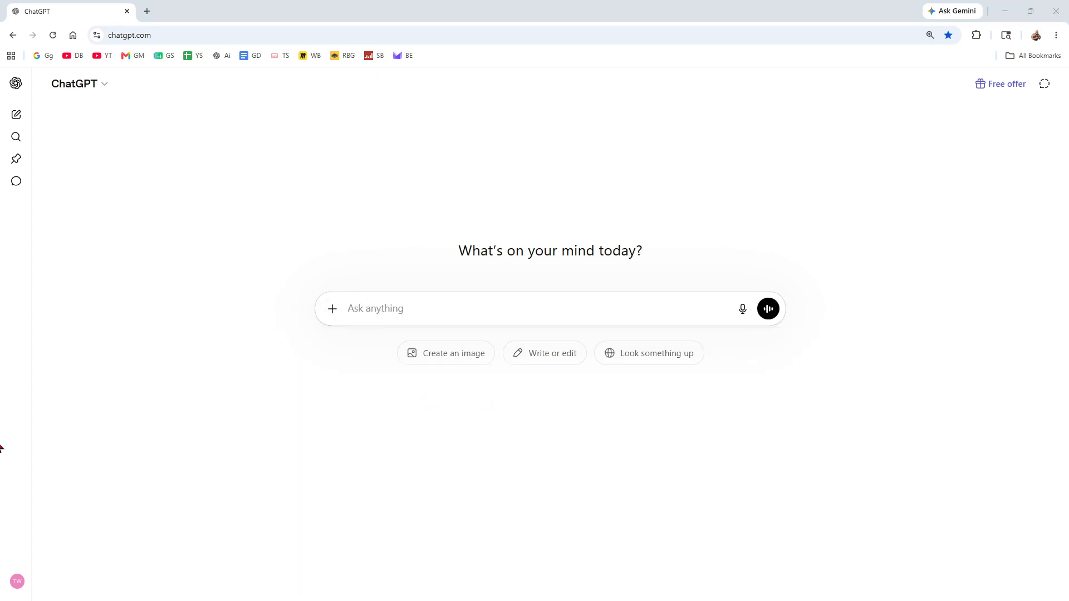
# Step: Draft a checklist of information to give ChatGPT: room type, size, style, budget, colors and furniture already owned
pyautogui.write('Give ChatGPT information like:  Room type Size Style you like Budget Colors you want Furniture you already own')
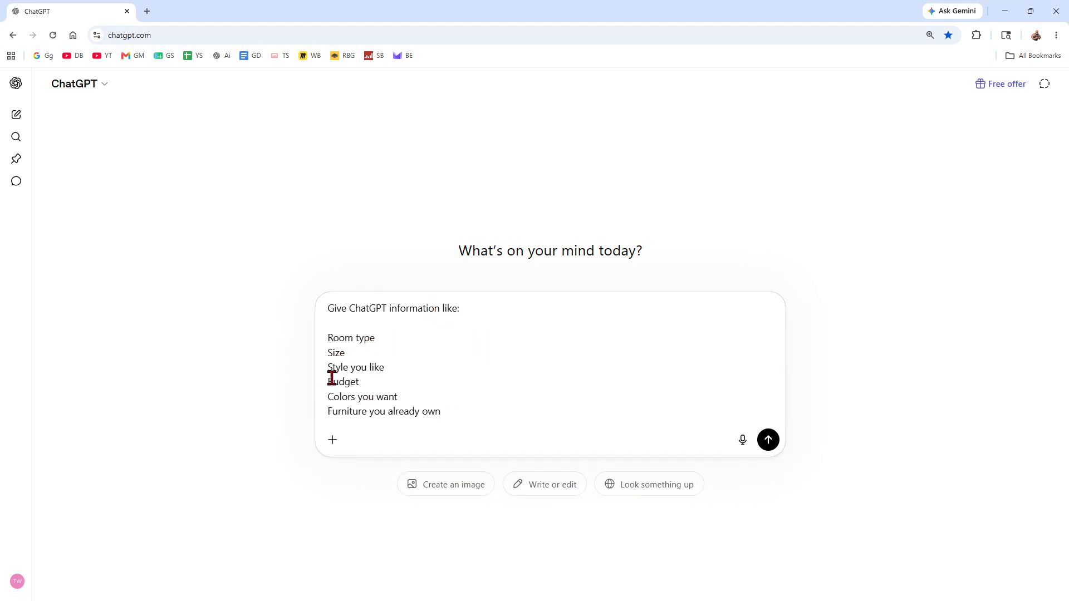
pyautogui.moveTo(334, 368); pyautogui.dragTo(389, 369)
pyautogui.click(392, 370)
pyautogui.moveTo(334, 398); pyautogui.dragTo(411, 415)
pyautogui.click(399, 398)
pyautogui.click(411, 415)
# Step: Replace the draft with a request to design a small 3m x 4m modern minimalist bedroom with queen bed, desk and $500 budget, and submit it
pyautogui.moveTo(437, 413); pyautogui.dragTo(310, 285)
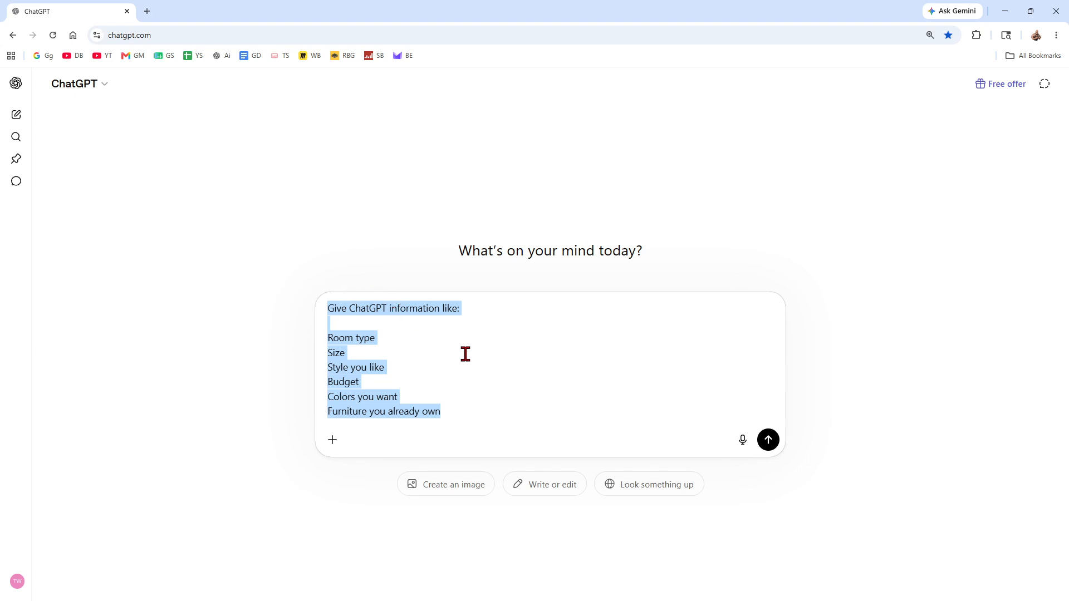
pyautogui.write('Help me design a small bedroom with a modern minimalist style. The room is 3m x 4m, I have a queen bed and desk, and my budget is $500')
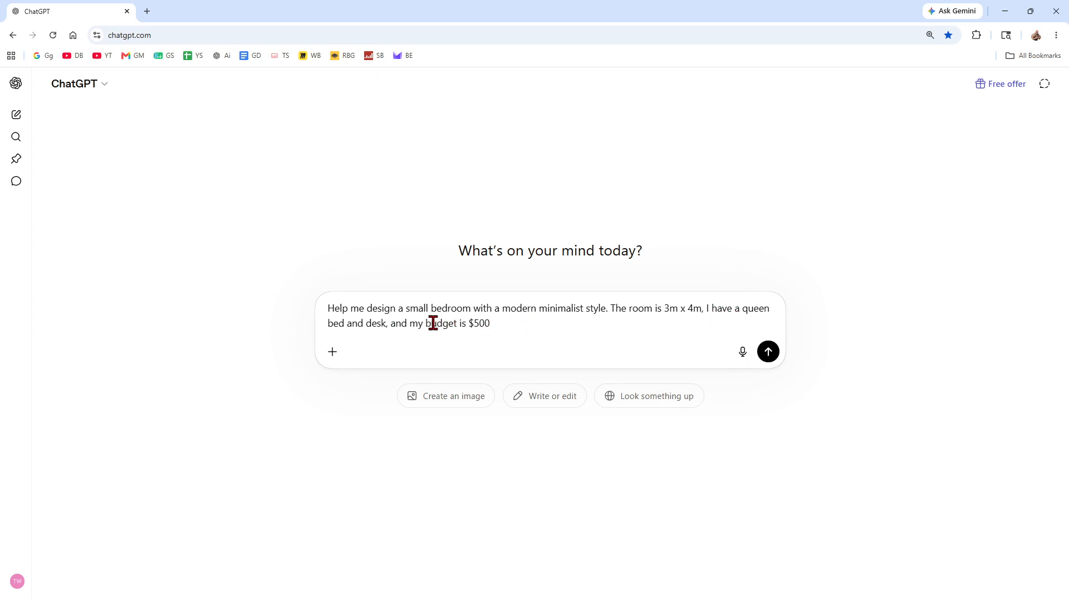
pyautogui.click(768, 359)
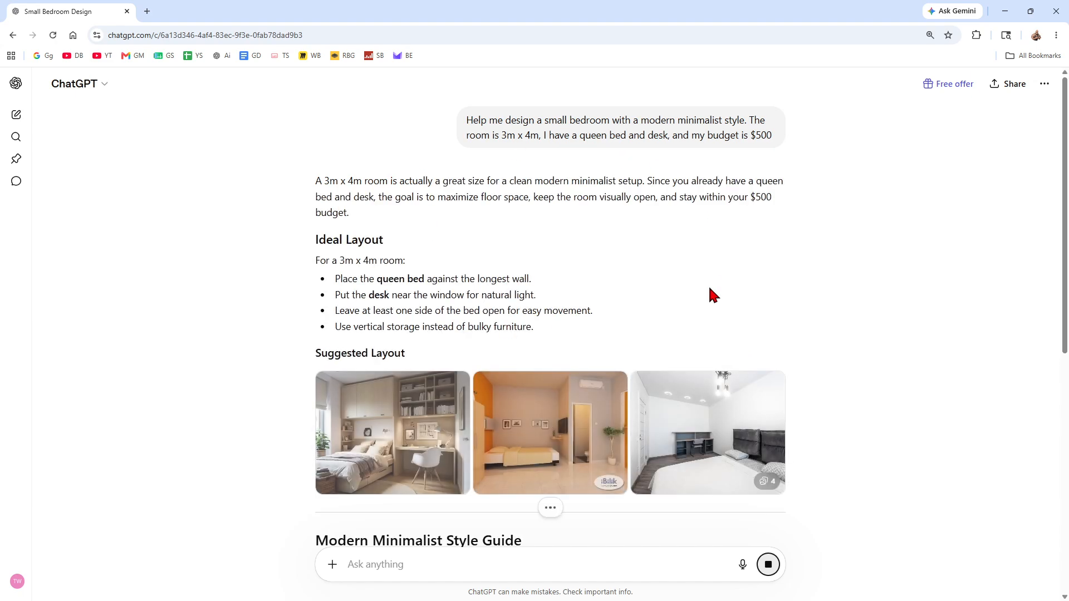
# Step: Examine the answer's ideal layout, suggested layout images and modern minimalist style guide
pyautogui.scroll(-2, 601, 289)
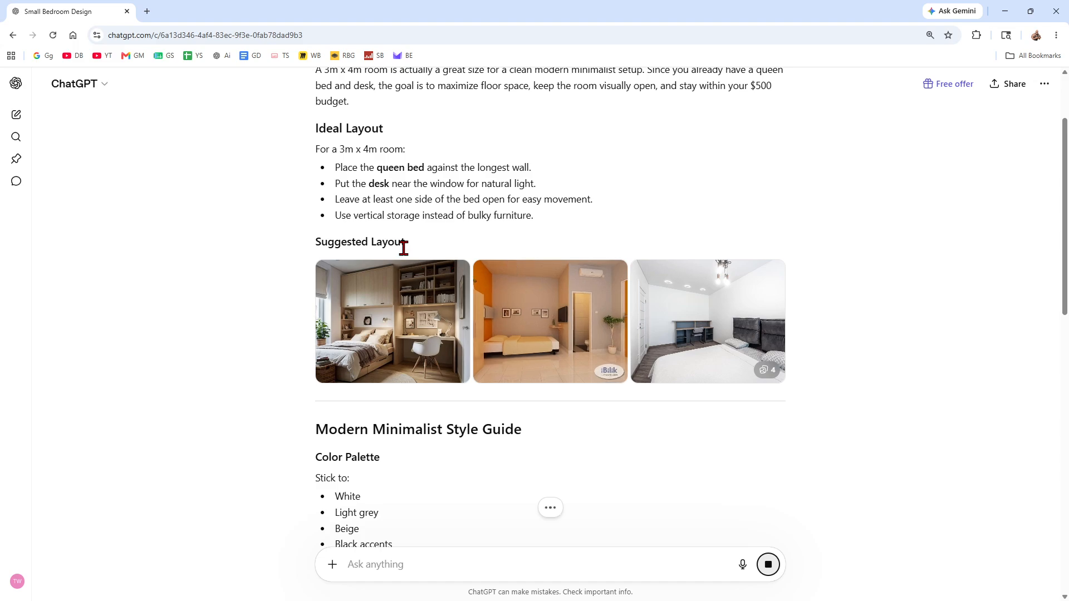
pyautogui.moveTo(316, 242); pyautogui.dragTo(408, 247)
pyautogui.moveTo(394, 149); pyautogui.dragTo(316, 136)
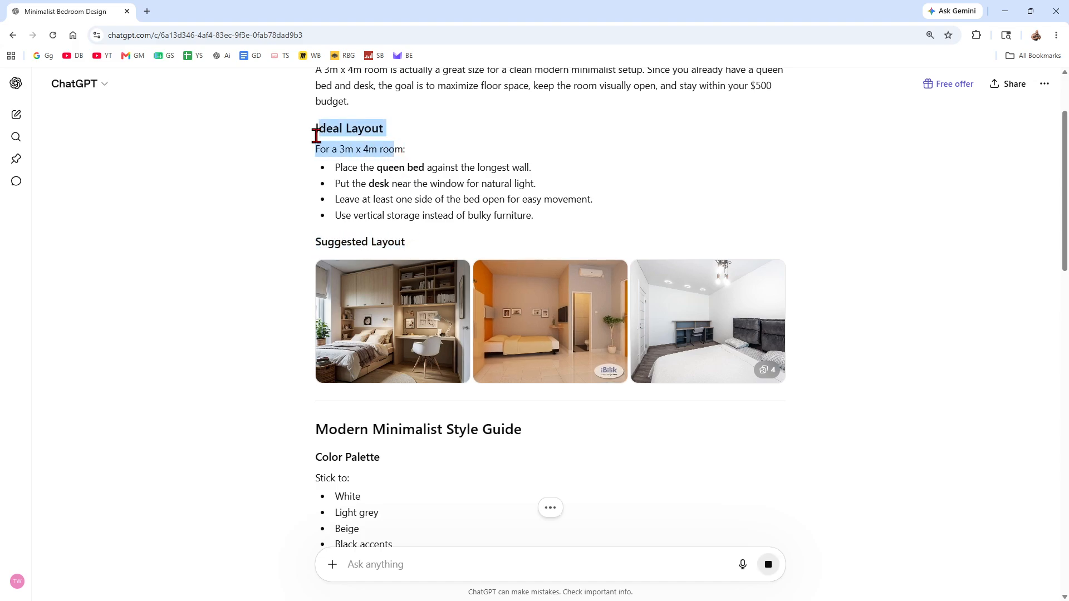
pyautogui.click(340, 146)
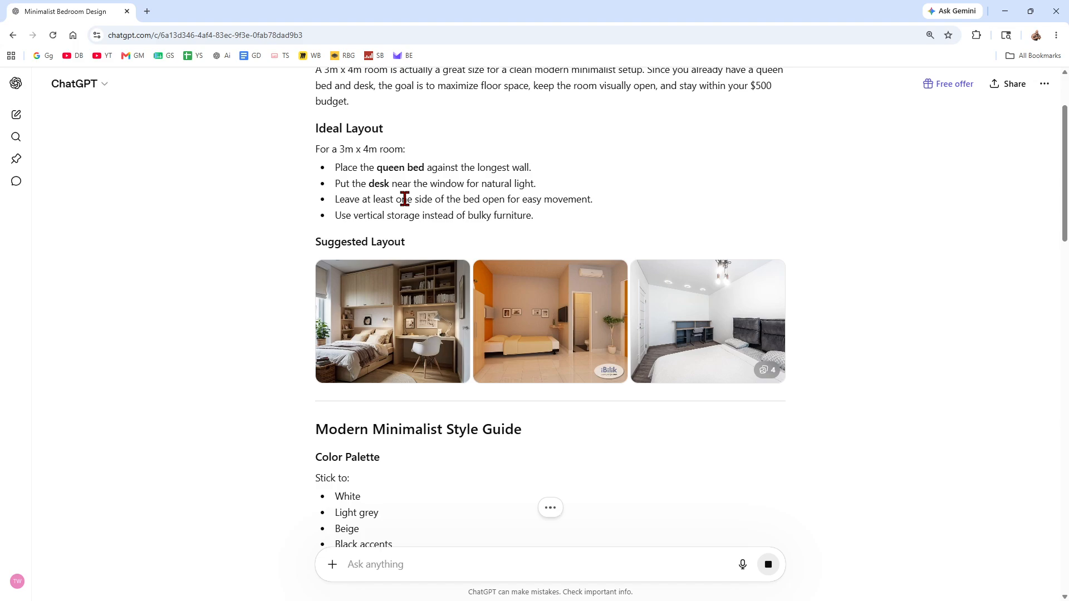
pyautogui.scroll(-3, 894, 331)
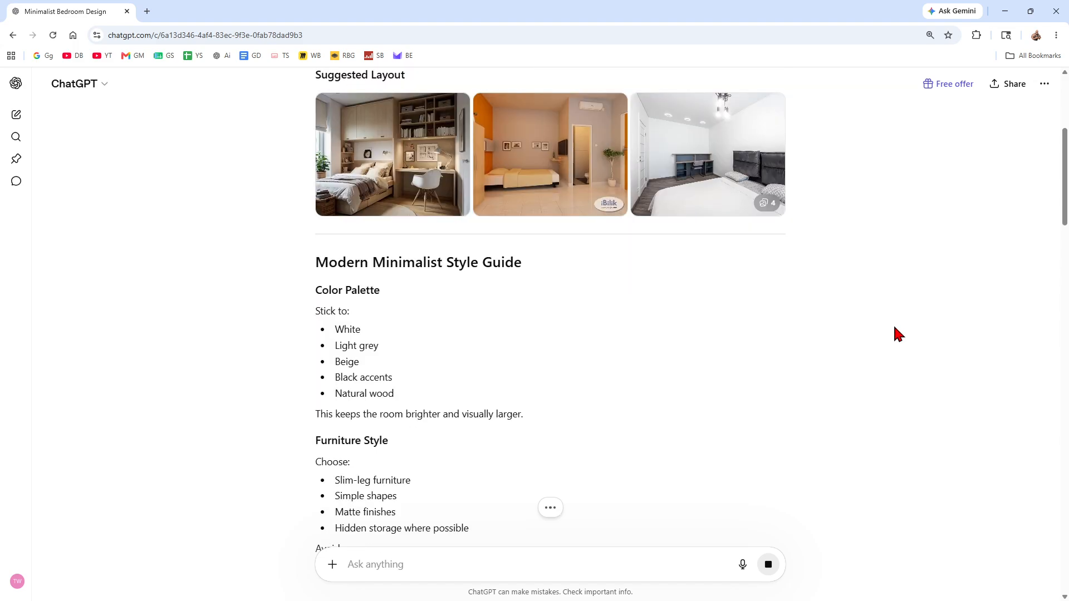
pyautogui.moveTo(317, 262); pyautogui.dragTo(425, 265)
pyautogui.click(473, 265)
# Step: Read through the budget breakdown, the extra tips for small rooms and the $500 shopping priority list
pyautogui.scroll(-3, 551, 285)
pyautogui.scroll(-3, 520, 324)
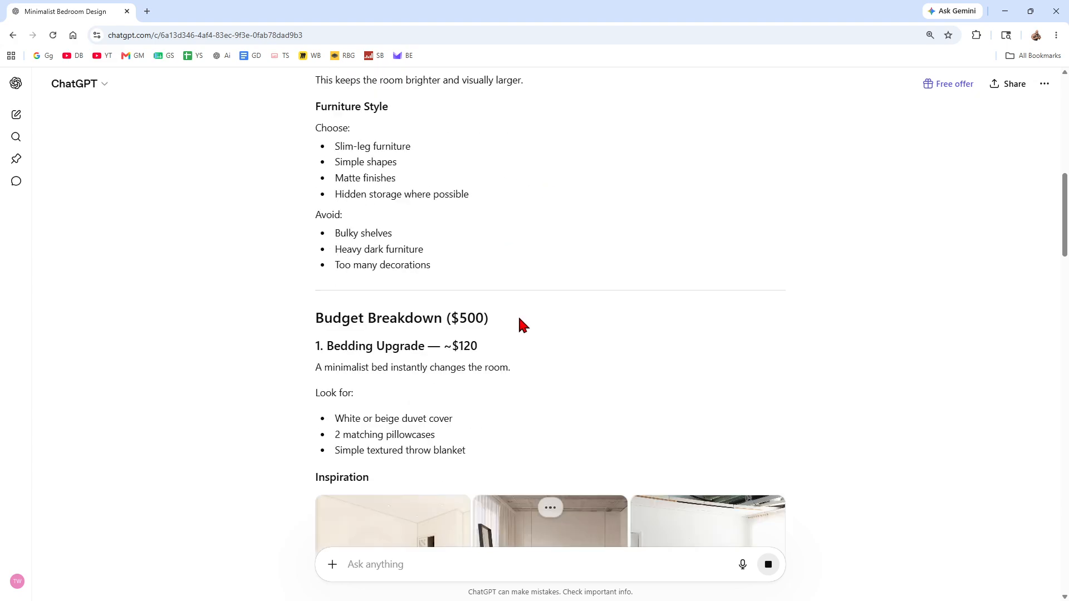
pyautogui.scroll(-12, 479, 312)
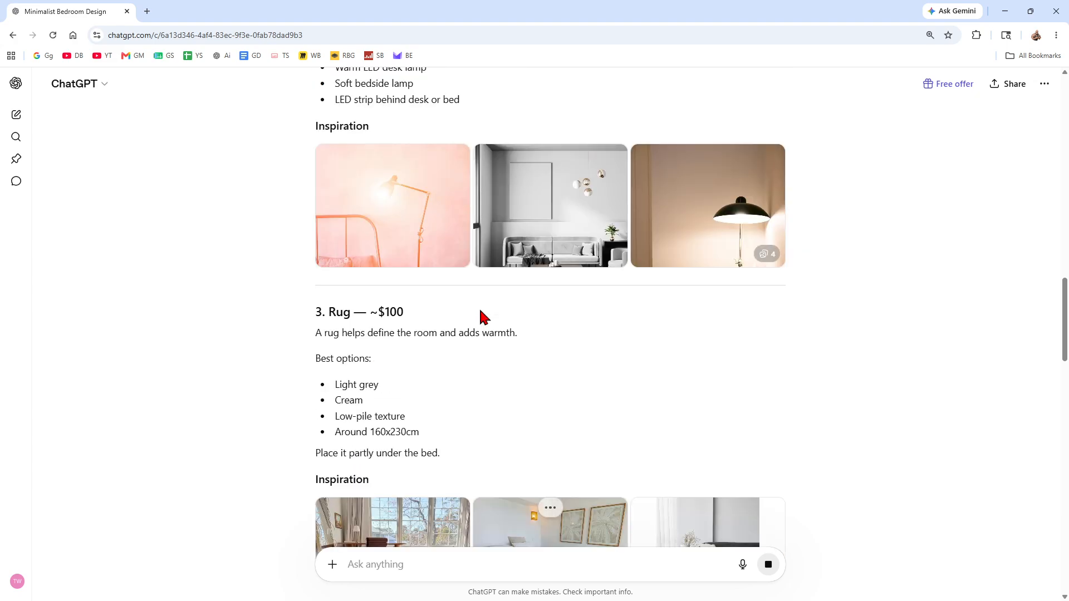
pyautogui.scroll(-18, 482, 317)
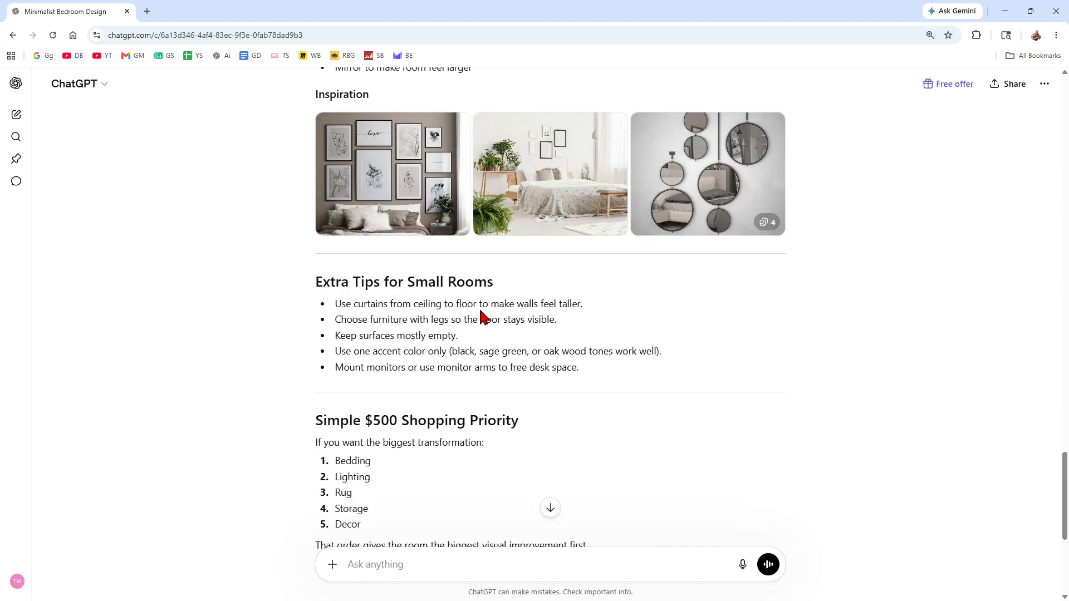
pyautogui.scroll(-3, 512, 320)
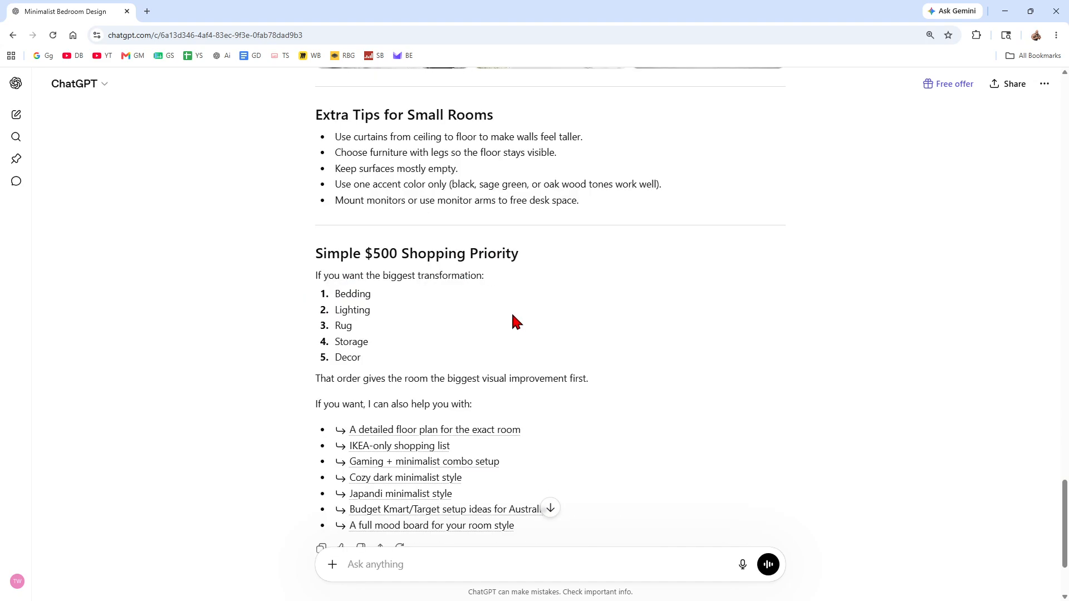
pyautogui.moveTo(365, 254); pyautogui.dragTo(467, 254)
pyautogui.click(535, 256)
pyautogui.scroll(-2, 545, 264)
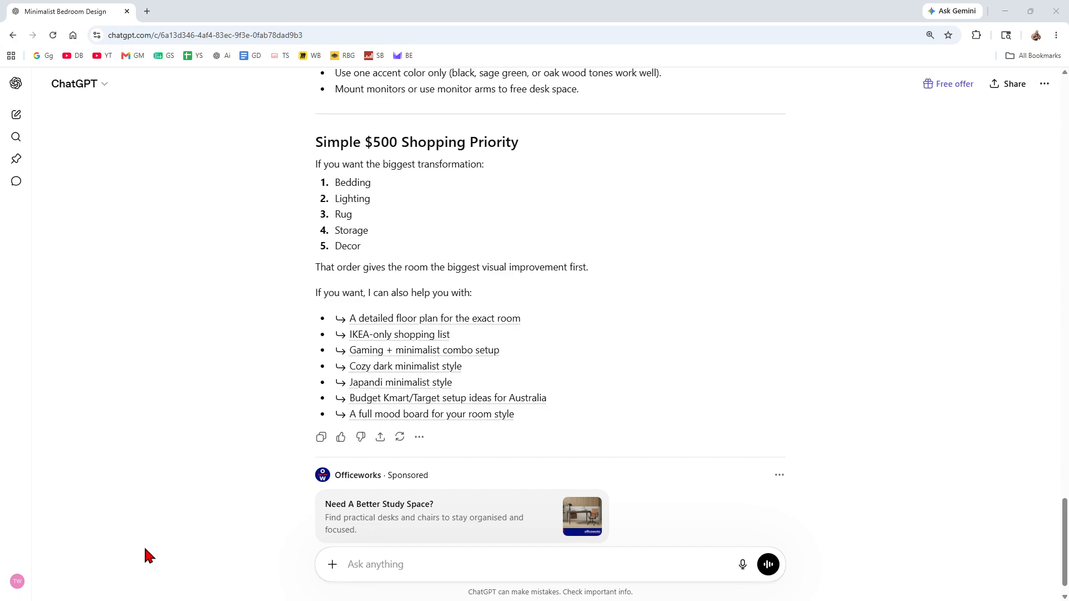
# Step: Submit "Show me the difference between Scandinavian and Japandi bedroom styles." and review the comparison through to the hybrid option
pyautogui.hotkey('ctrl', 'v')
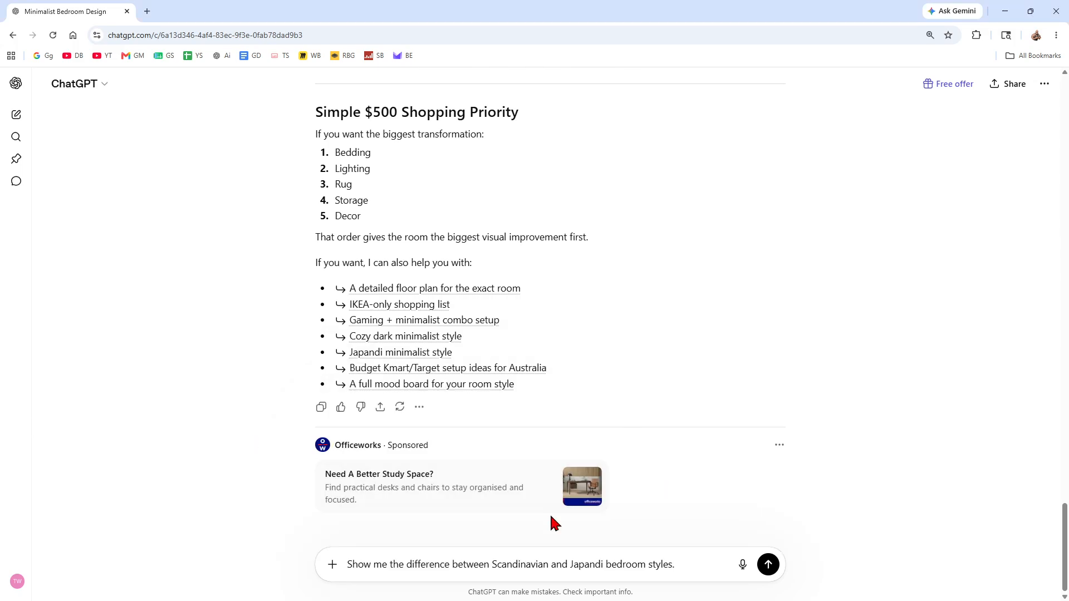
pyautogui.click(766, 572)
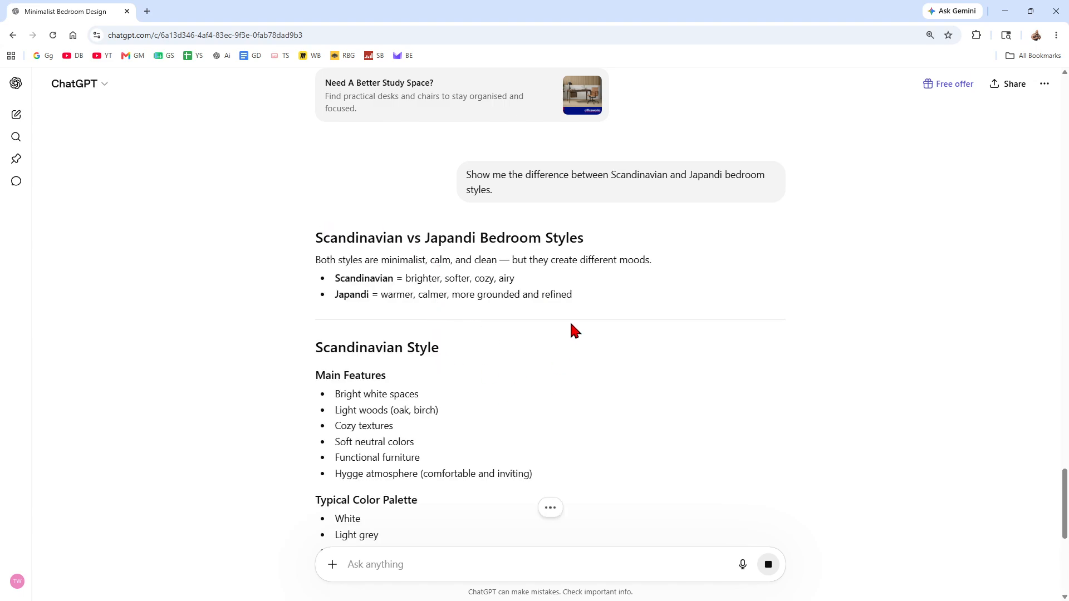
pyautogui.scroll(-1, 768, 389)
pyautogui.scroll(-3, 567, 392)
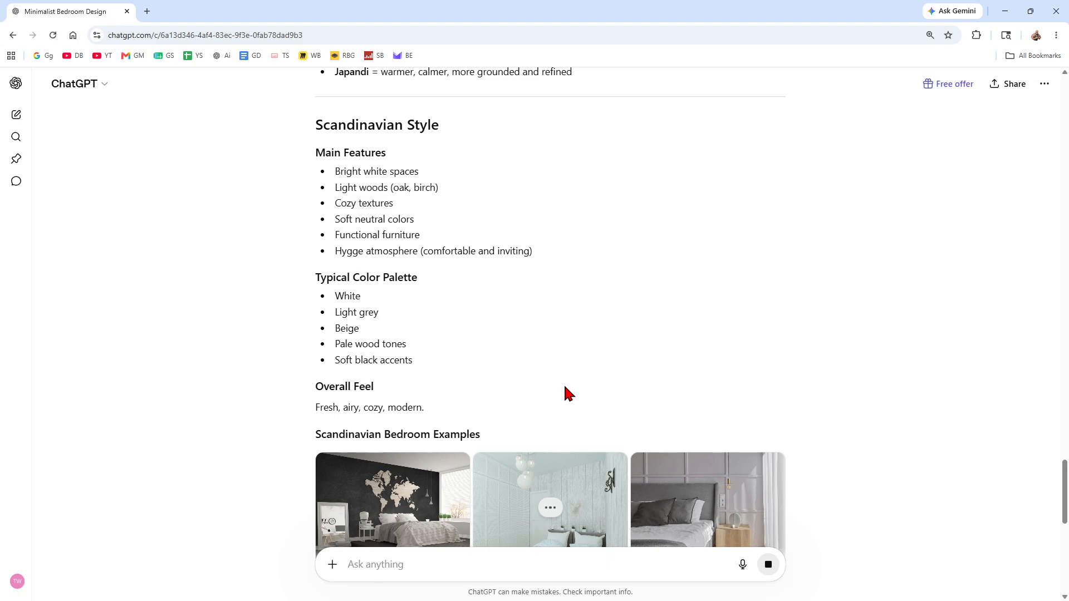
pyautogui.scroll(-1, 568, 392)
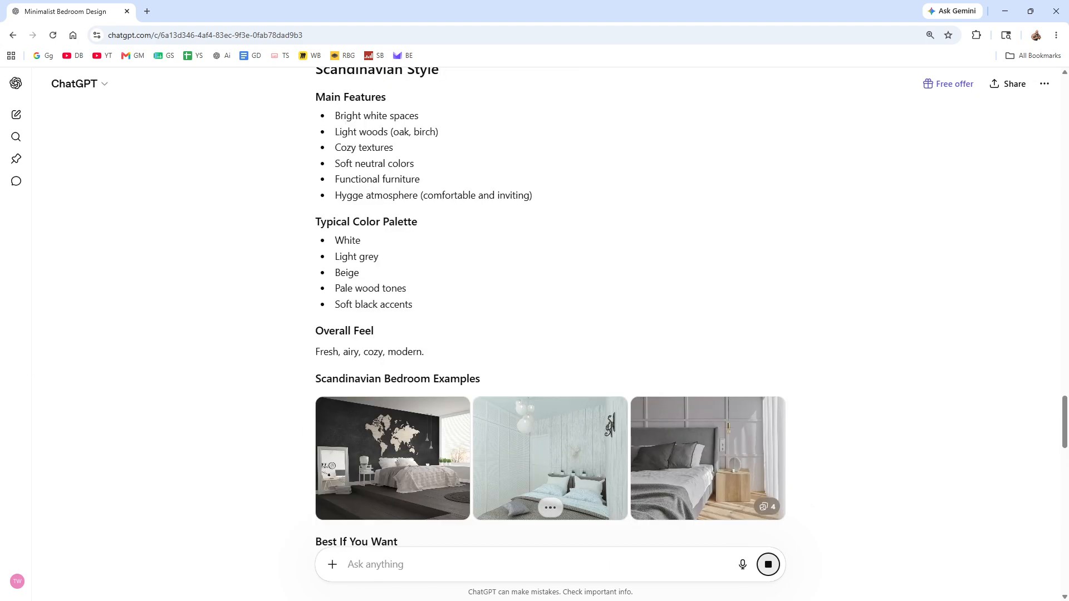
pyautogui.scroll(-5, 352, 352)
pyautogui.scroll(-7, 372, 427)
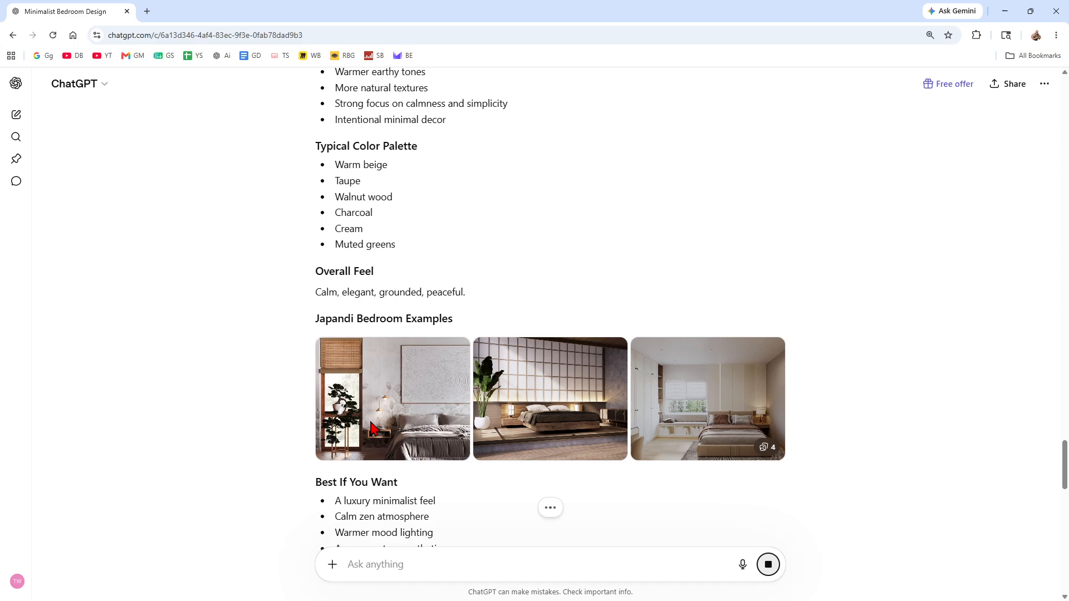
pyautogui.scroll(-13, 372, 427)
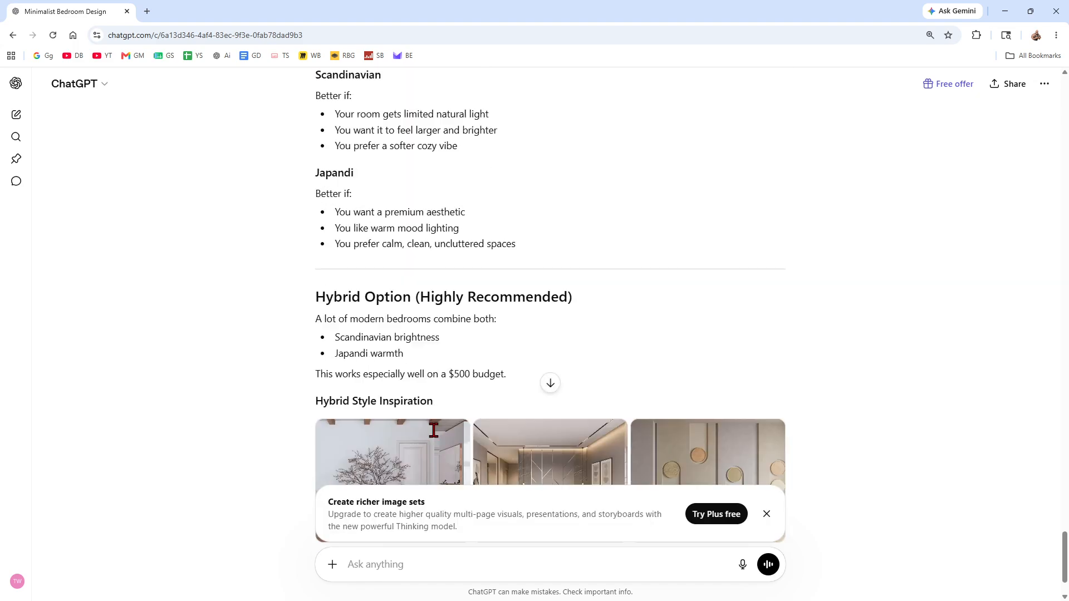
pyautogui.scroll(-2, 433, 430)
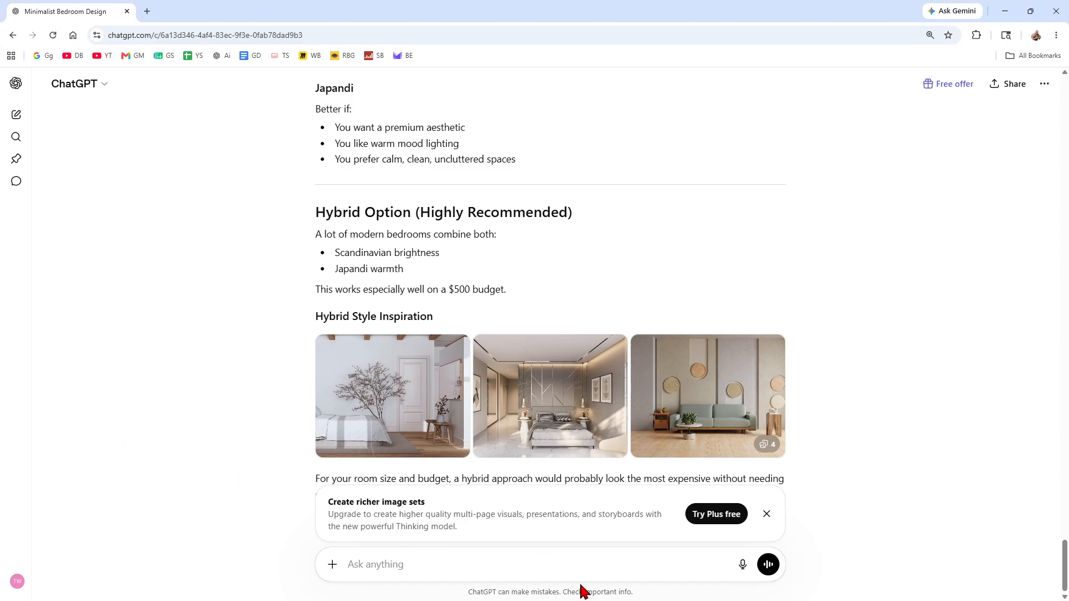
# Step: Ask for a layout for a small bedroom with a bed, wardrobe, gaming desk, and TV
pyautogui.click(577, 566)
pyautogui.write('"Create a layout for a small bedroom with a bed, wardrobe, gaming desk, and TV."')
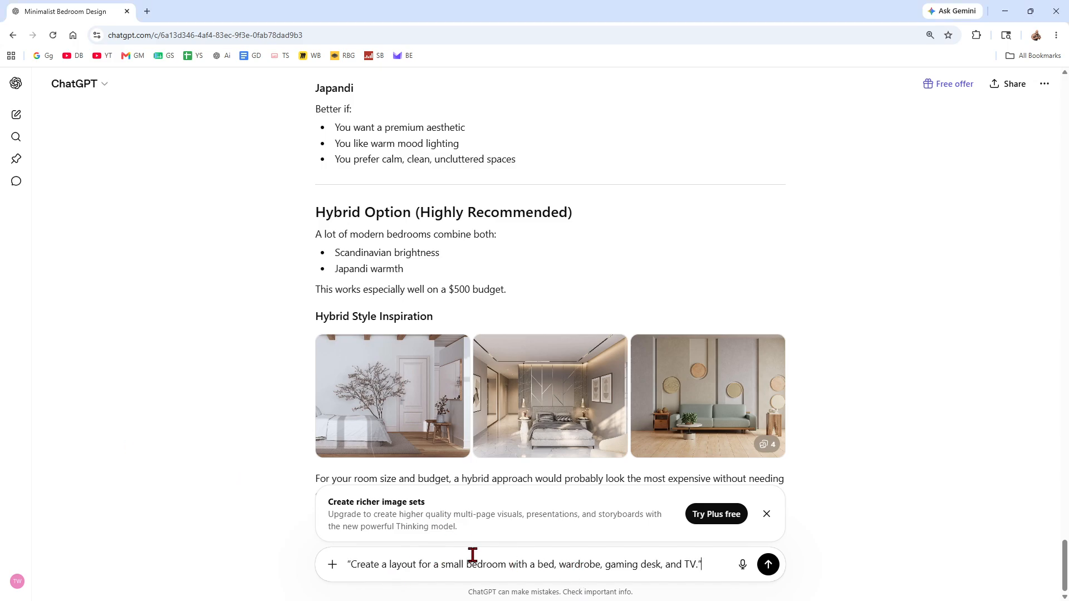
pyautogui.click(768, 564)
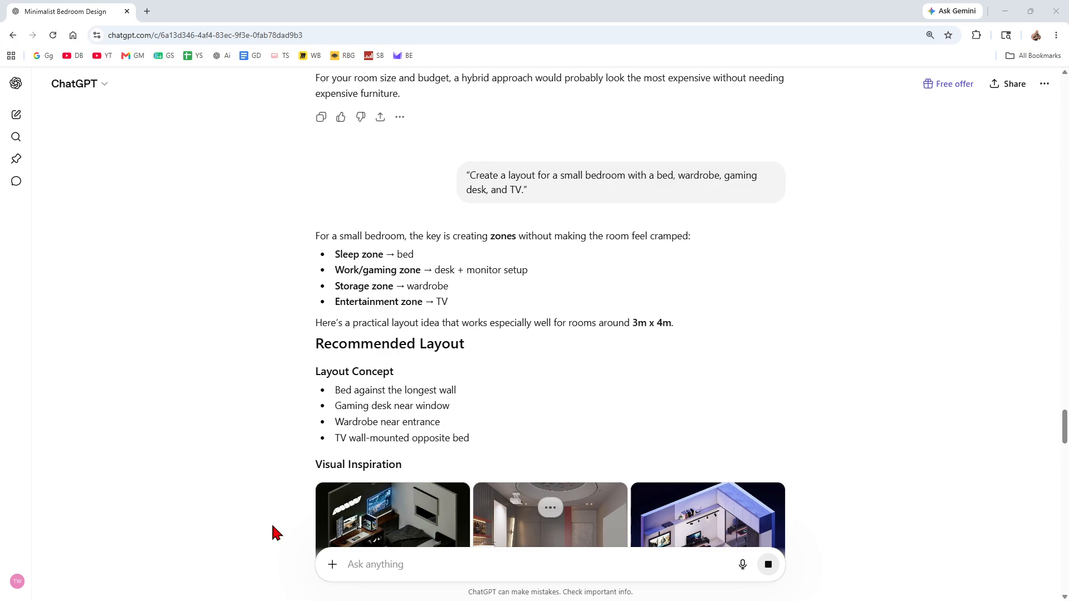
# Step: Draft example questions for uploaded room pictures about furniture, wall color, making the room look bigger and a cozy redesign, and clear them
pyautogui.click(420, 563)
pyautogui.write('Upload pictures and ask:  "What furniture fits here?" "What color should I paint these walls?" "How can I make this room look bigger?" "Can you redesign this room in a cozy style?"')
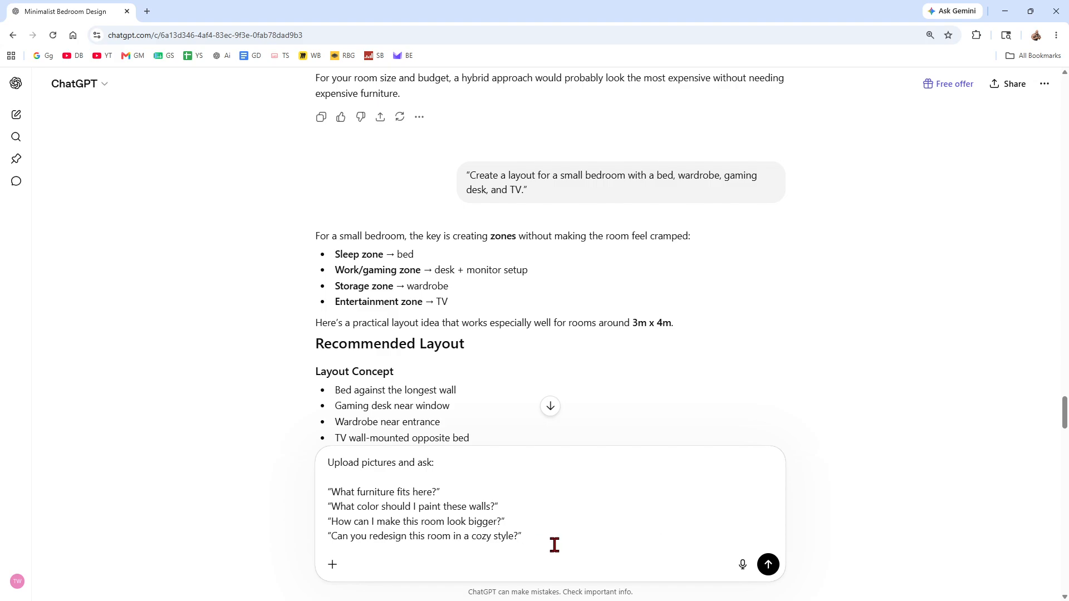
pyautogui.scroll(-10, 566, 542)
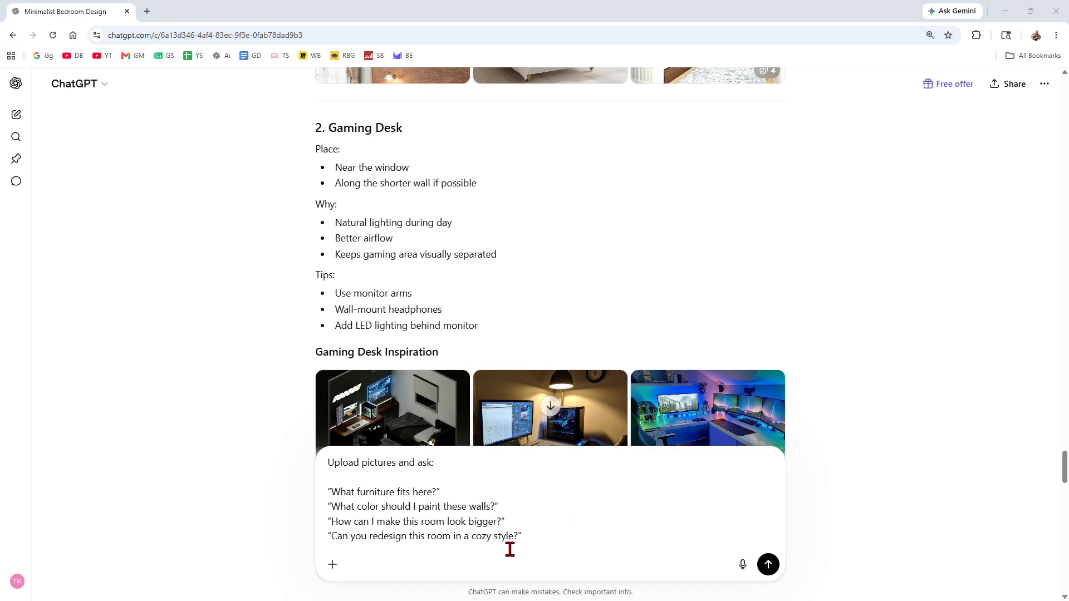
pyautogui.click(384, 482)
pyautogui.hotkey('ctrl', 'a')
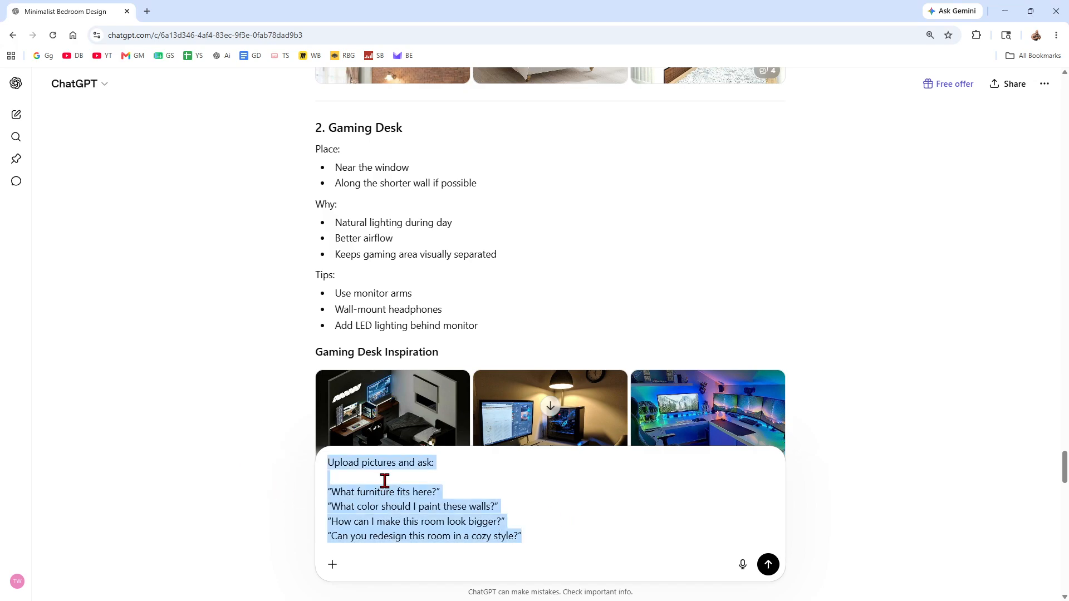
pyautogui.press('BackSpace')
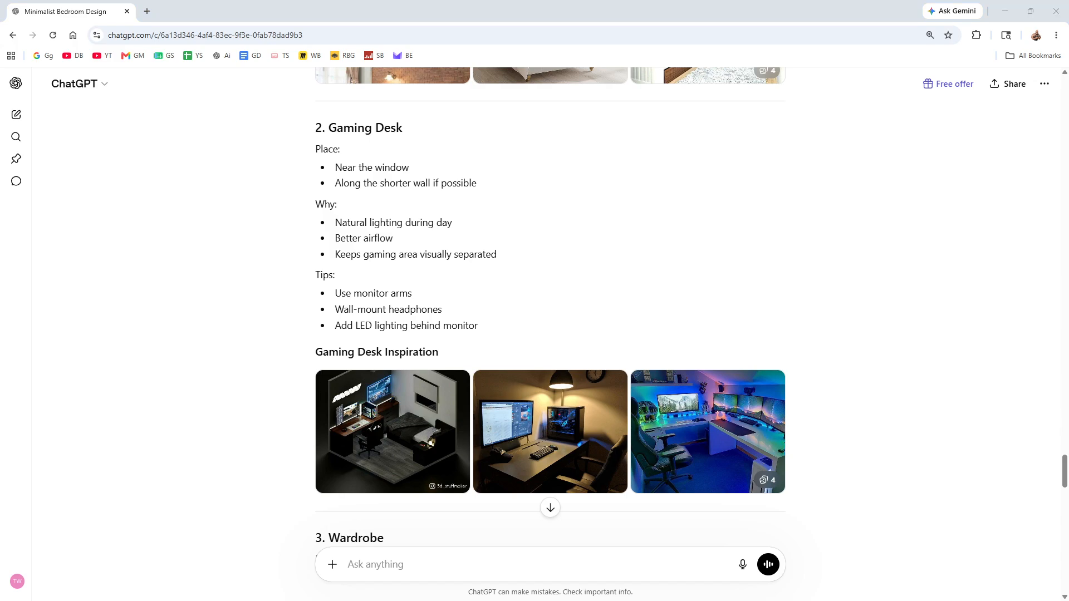
# Step: Enter the color, furniture, decor and lighting idea list, trim it to "Create a cozy dark-academia room aesthetic.", submit it and review the answer
pyautogui.write('Ask for:  Color palettes Furniture ideas Decor inspiration Lighting concepts  Example:  "Create a cozy dark-academia room aesthetic."')
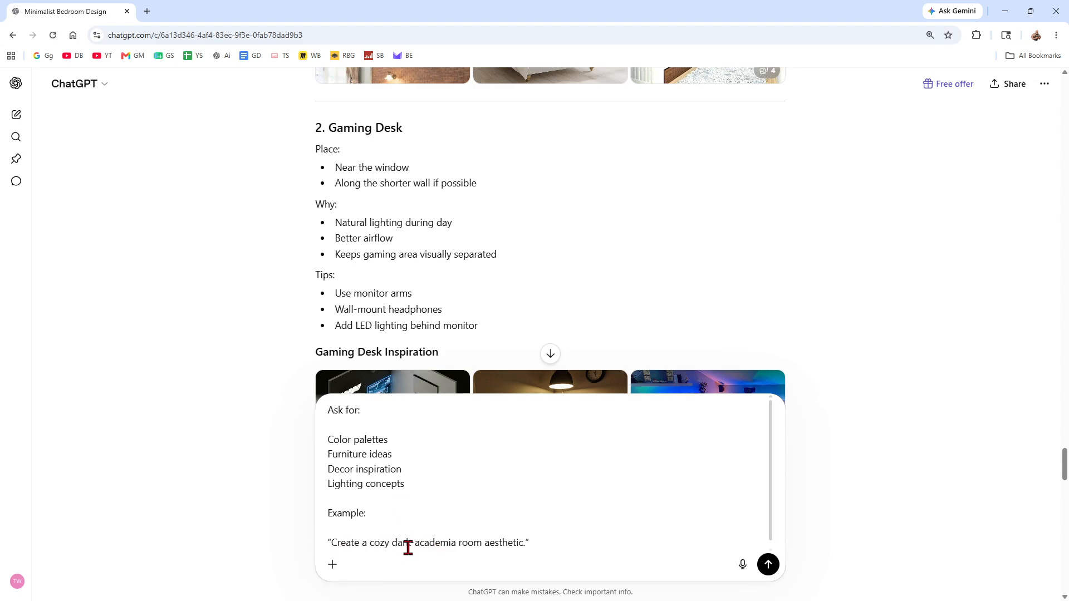
pyautogui.moveTo(367, 514); pyautogui.dragTo(286, 406)
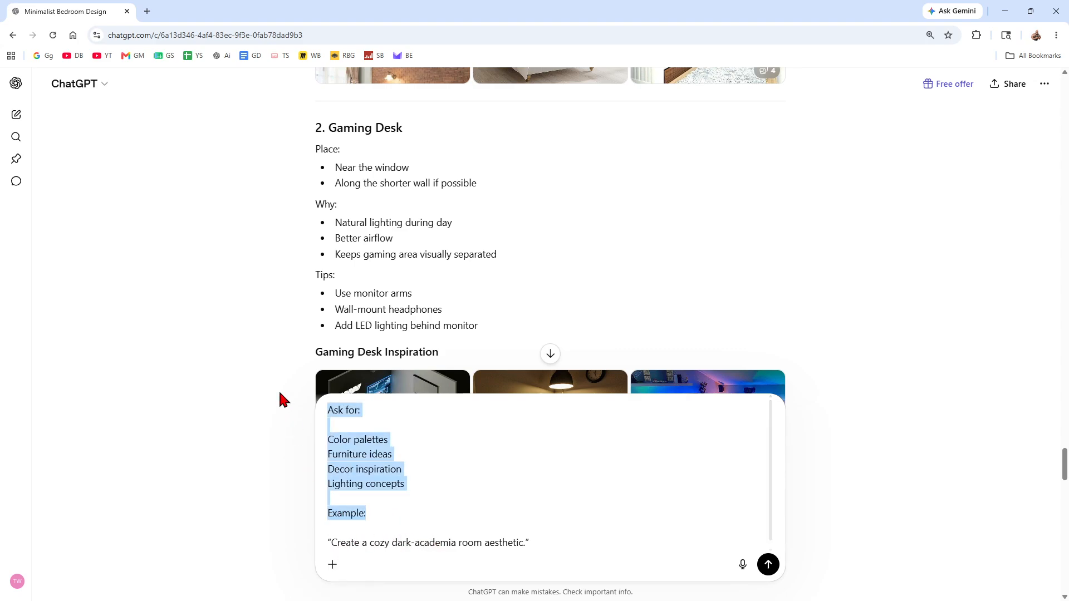
pyautogui.press('BackSpace')
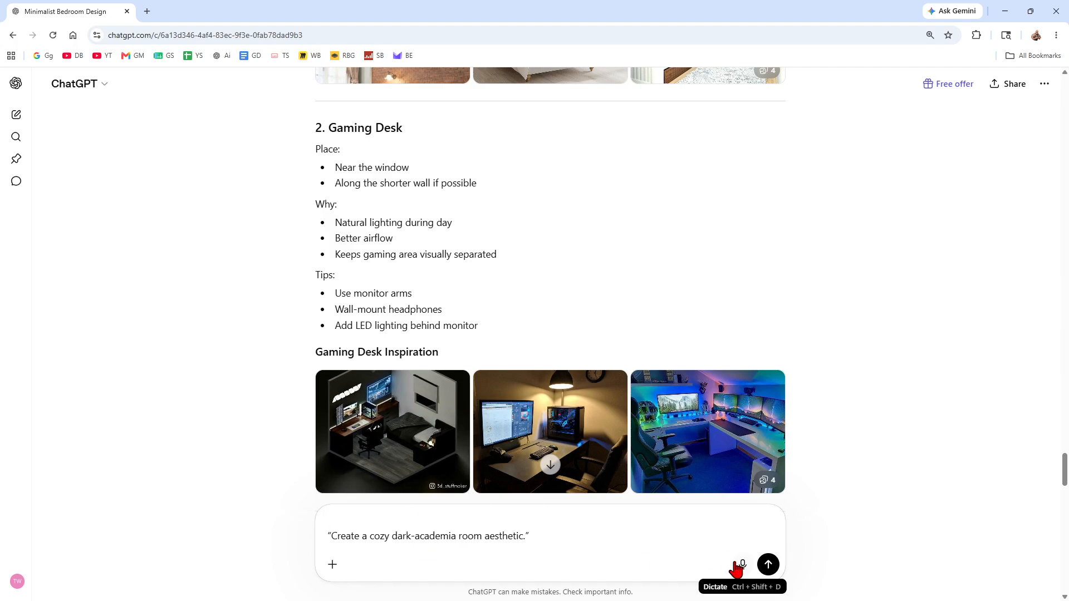
pyautogui.click(768, 565)
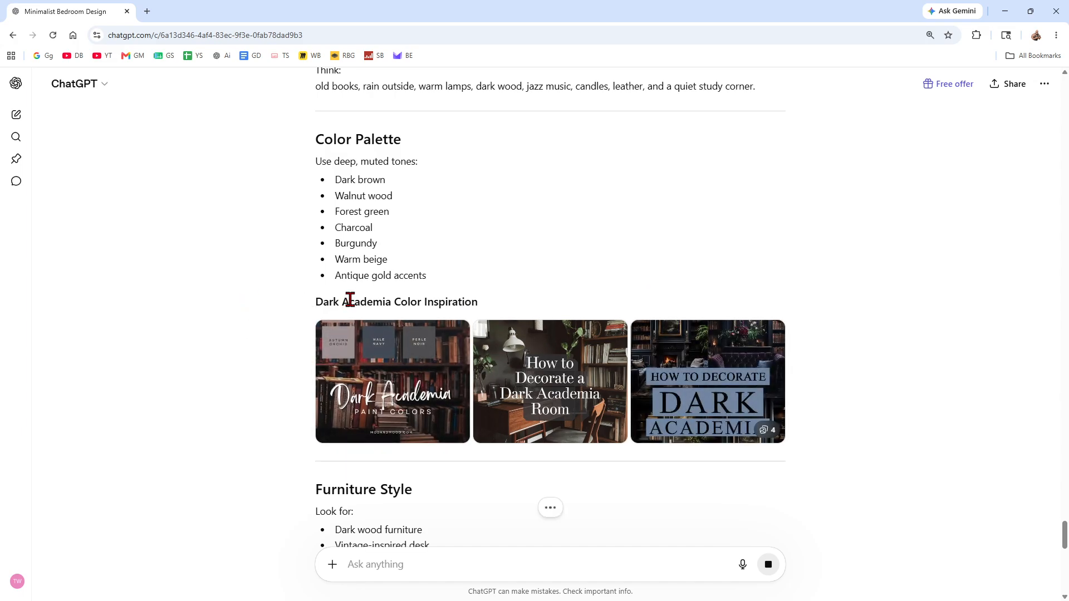
pyautogui.moveTo(349, 301); pyautogui.dragTo(515, 312)
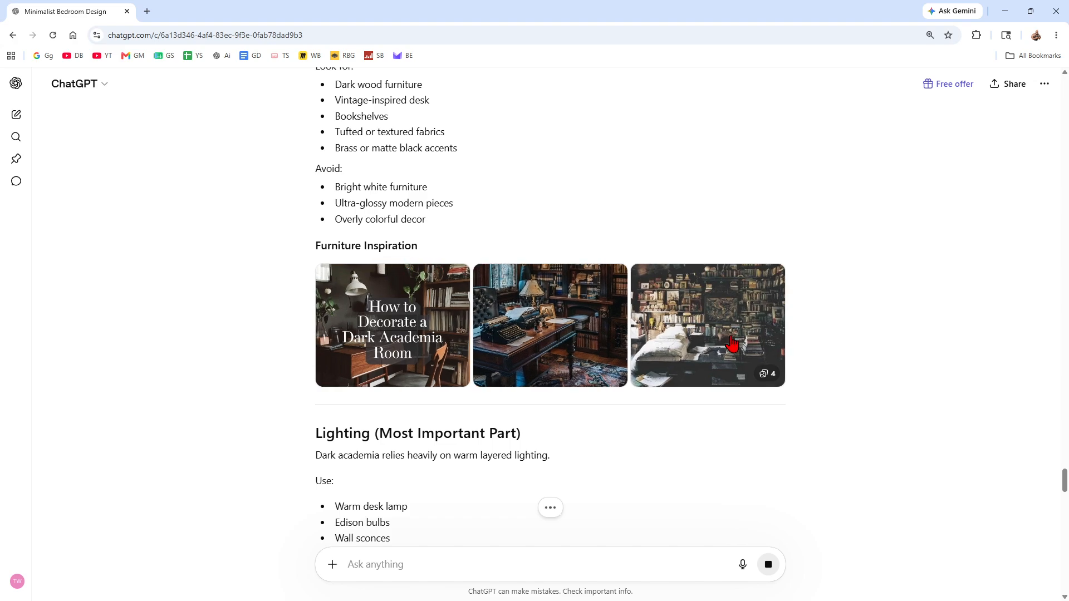
pyautogui.scroll(-9, 464, 376)
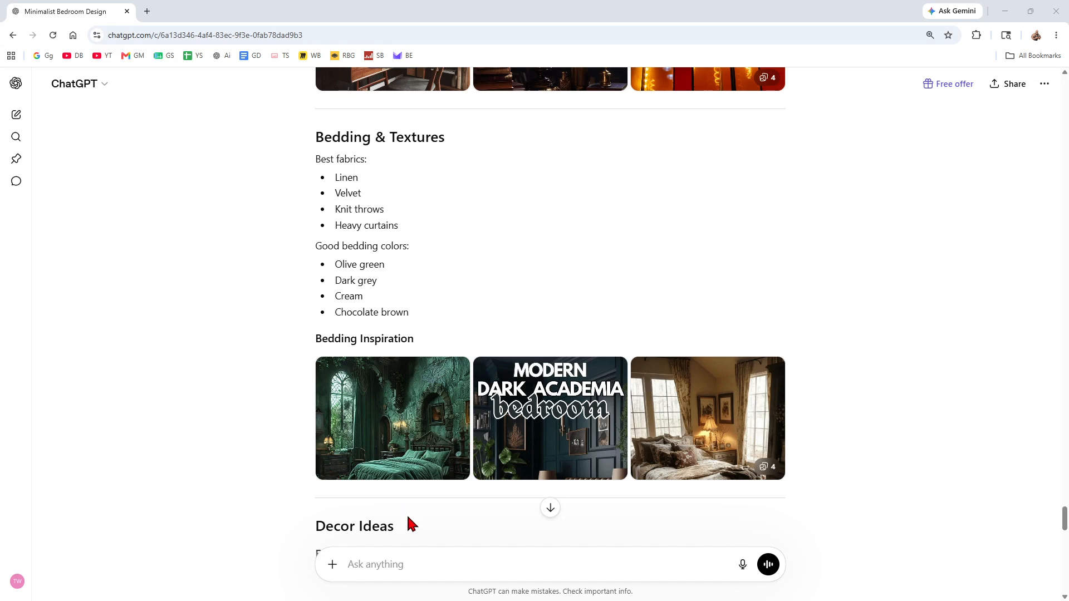
# Step: Submit "Recommend affordable furniture for a modern gaming bedroom under $1000." and review the recommendations through to the end of the answer
pyautogui.write('Recommend affordable furniture for a modern gaming bedroom under $1000.')
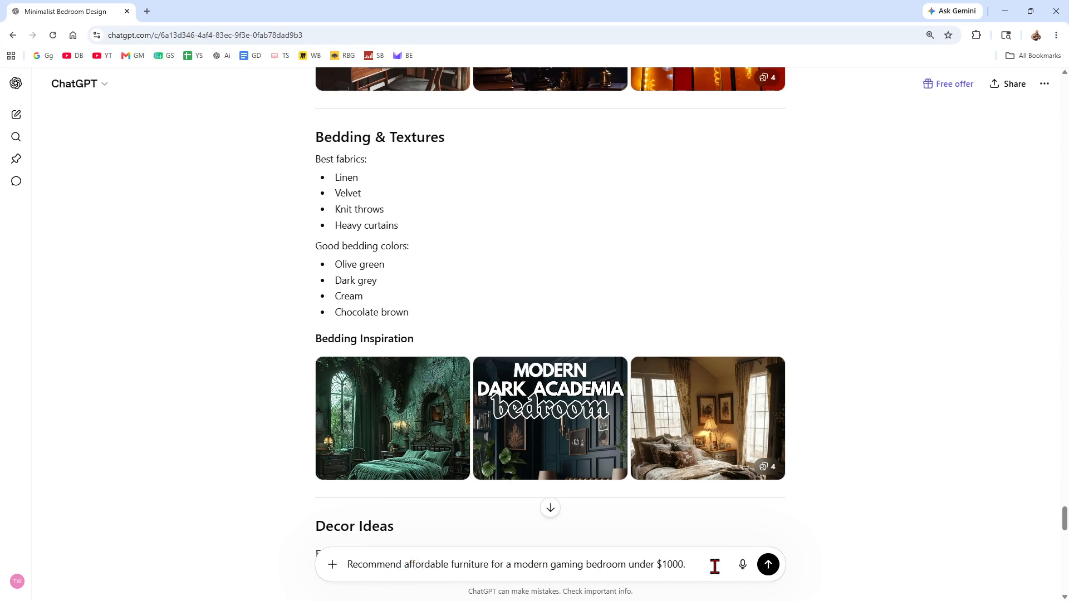
pyautogui.click(771, 533)
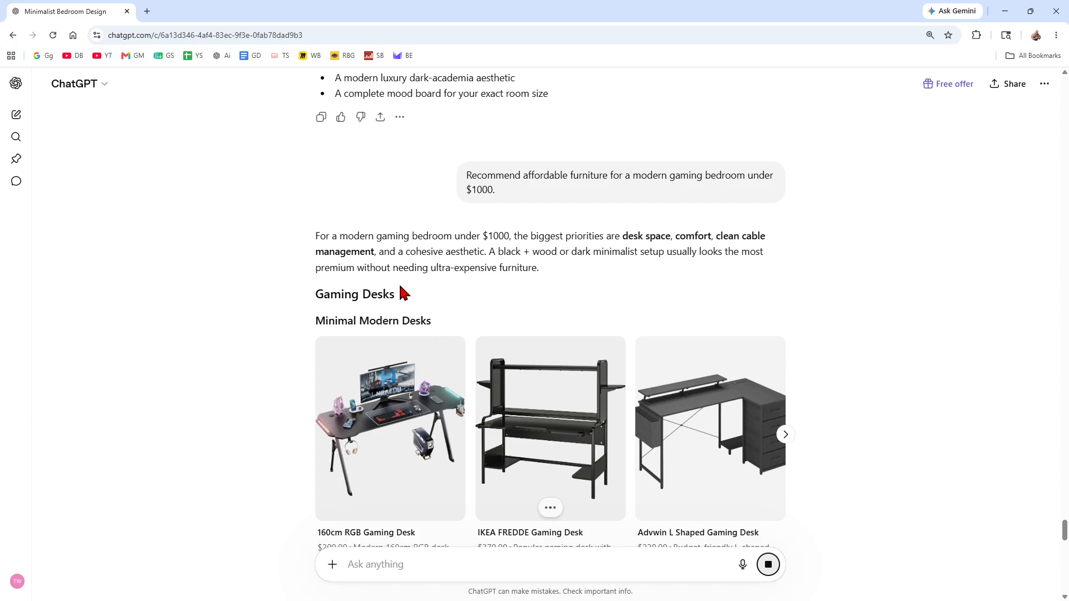
pyautogui.scroll(-10, 345, 384)
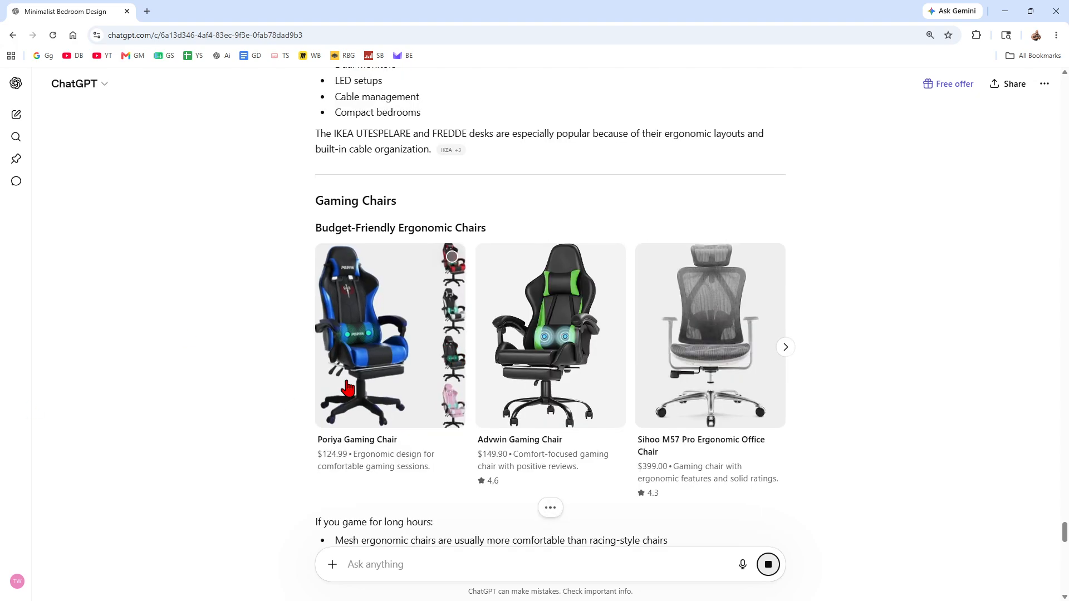
pyautogui.scroll(-10, 345, 384)
pyautogui.scroll(-12, 348, 387)
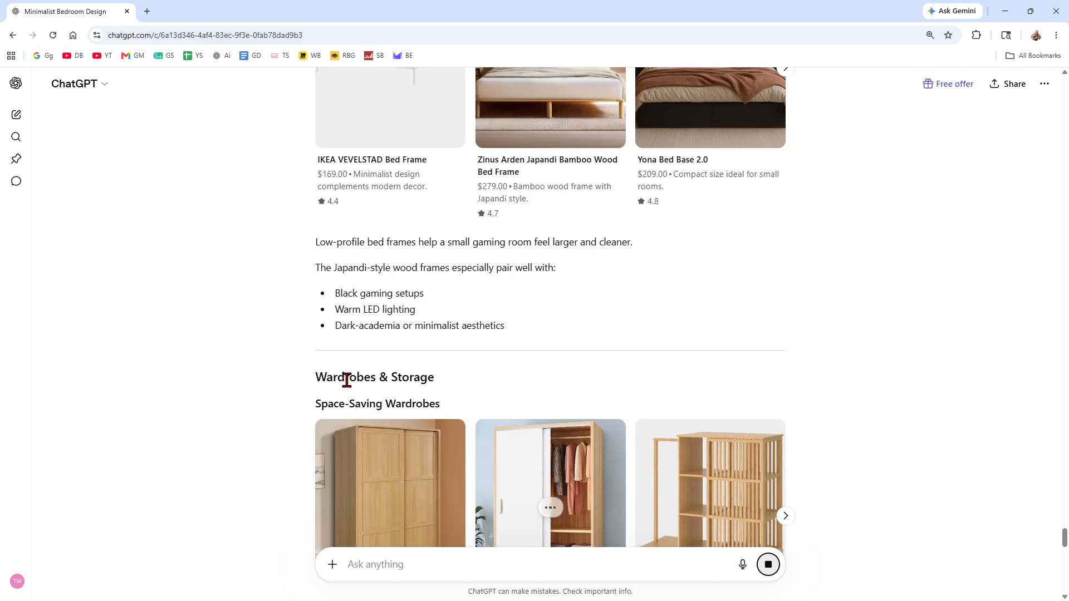
pyautogui.scroll(-16, 348, 388)
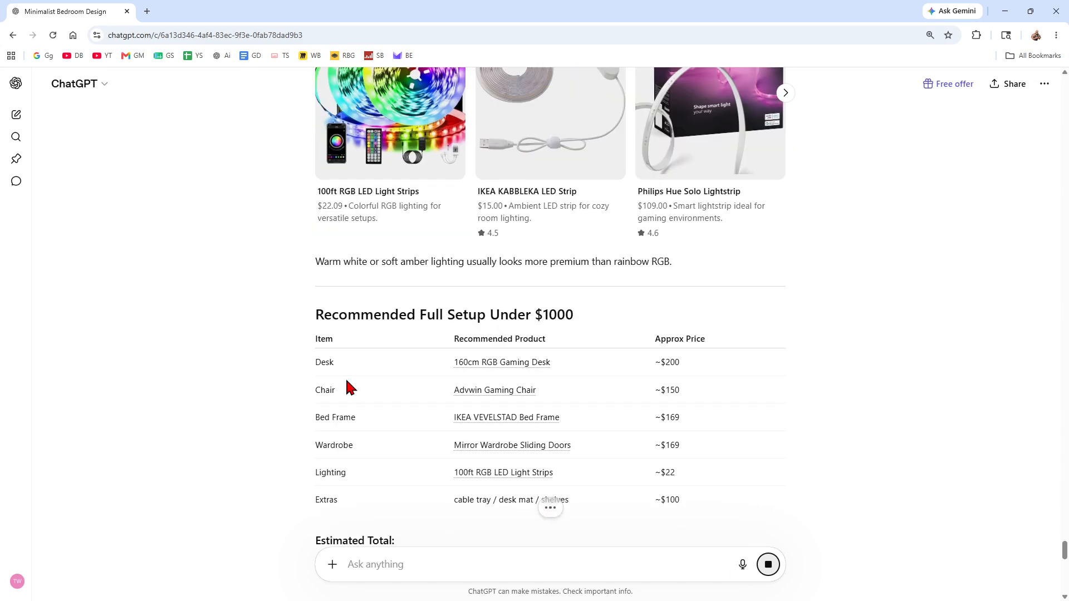
pyautogui.scroll(-9, 347, 381)
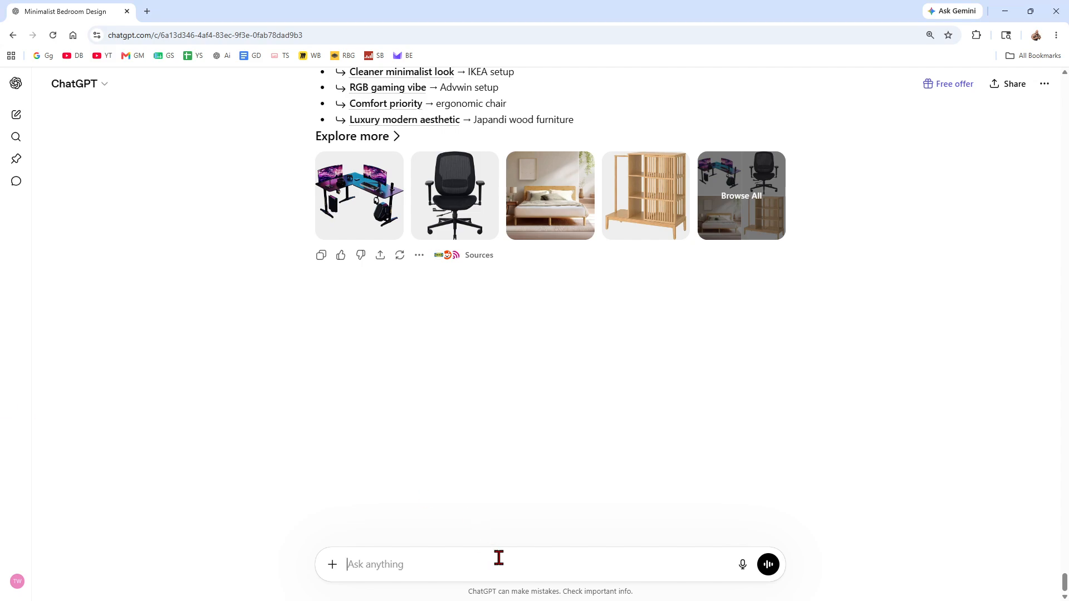
# Step: Submit "How should I light a small room to make it feel cozy?" and review the lighting advice through to the mirror ideas
pyautogui.write('"How should I light a small room to make it feel cozy?"')
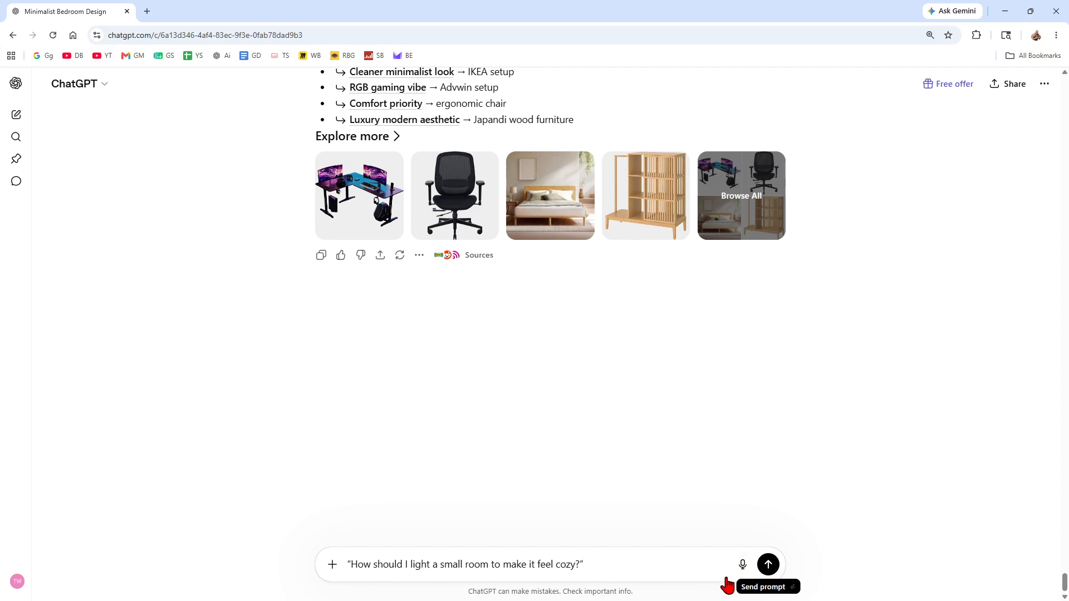
pyautogui.click(767, 565)
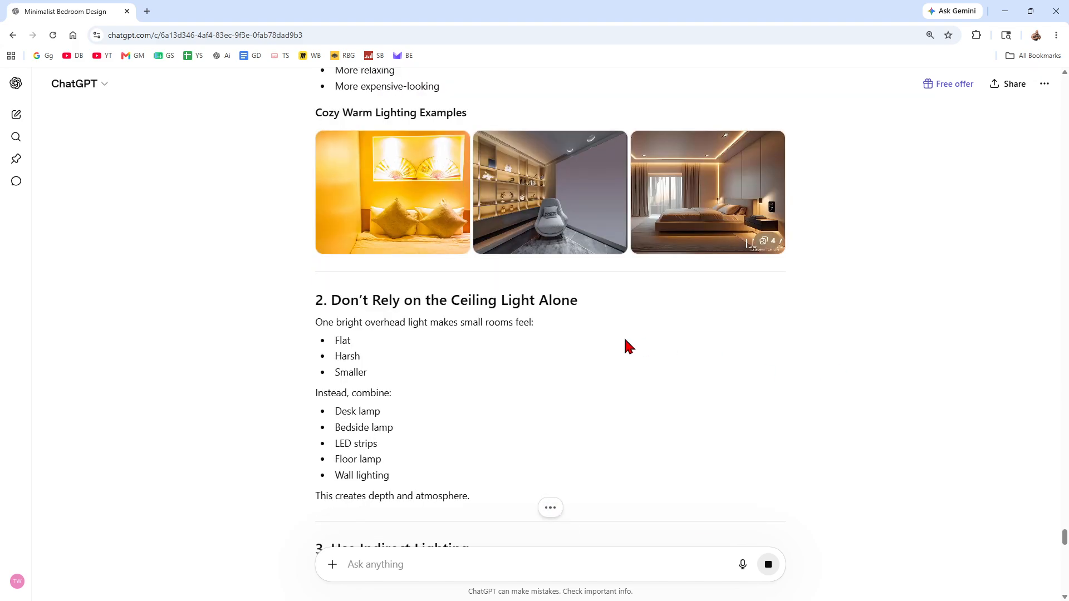
pyautogui.moveTo(452, 300); pyautogui.dragTo(533, 301)
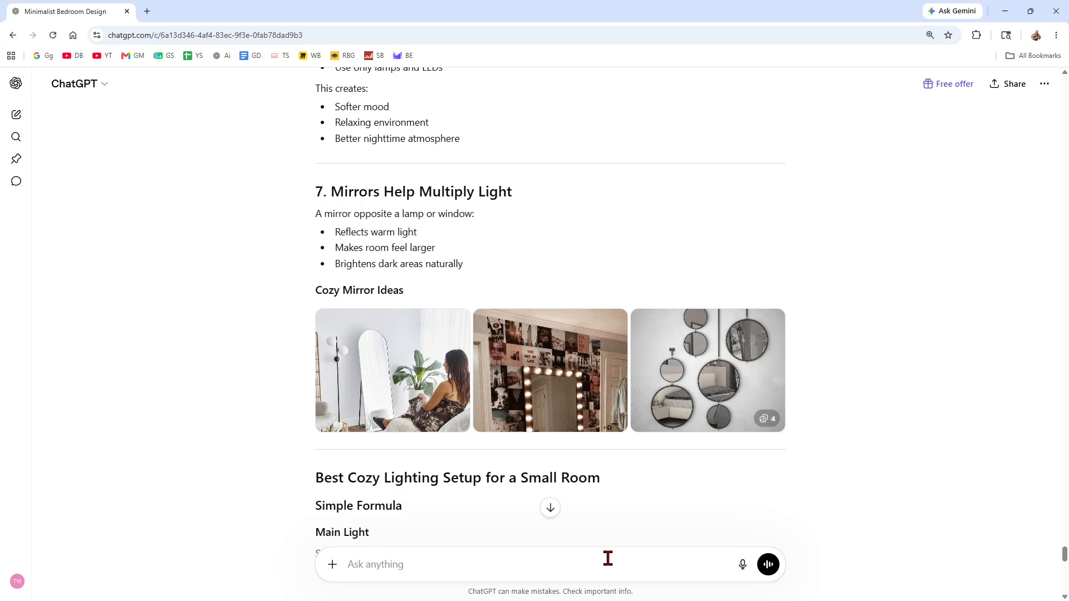
# Step: Draft the template "Help me design a [ROOM TYPE] with a [STYLE] aesthetic." with lines for room [SIZE], [BUDGET], owned [FURNITURE] and wanted [COLORS]
pyautogui.click(395, 574)
pyautogui.write('Help me design a [ROOM TYPE] with a [STYLE] aesthetic. The room size is [SIZE]. My budget is [BUDGET]. I already own [FURNITURE]. I want colors like [COLORS].')
pyautogui.scroll(2, 411, 509)
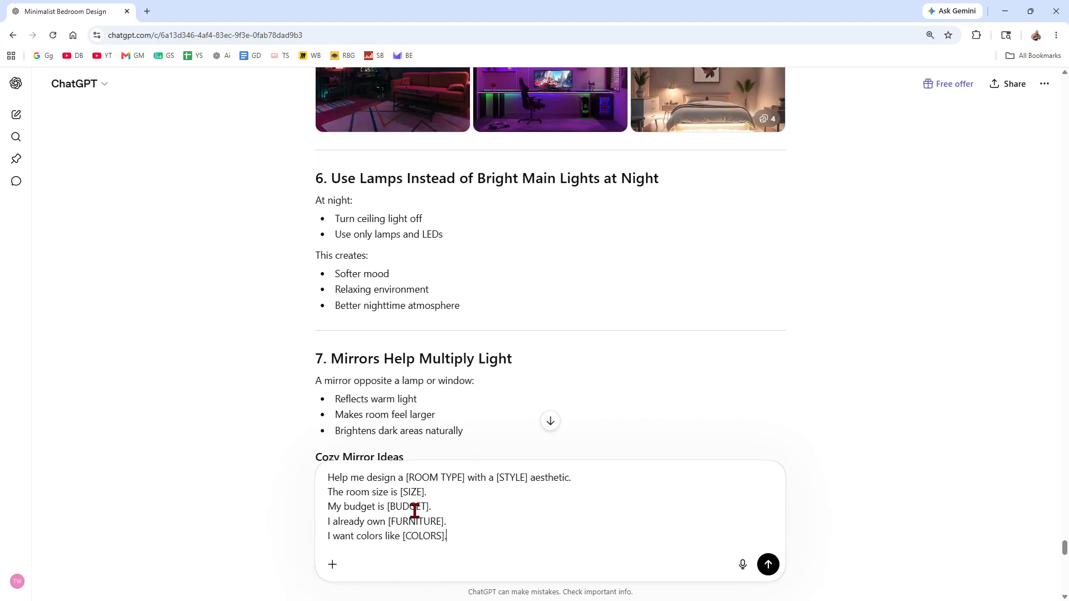
pyautogui.scroll(-4, 429, 512)
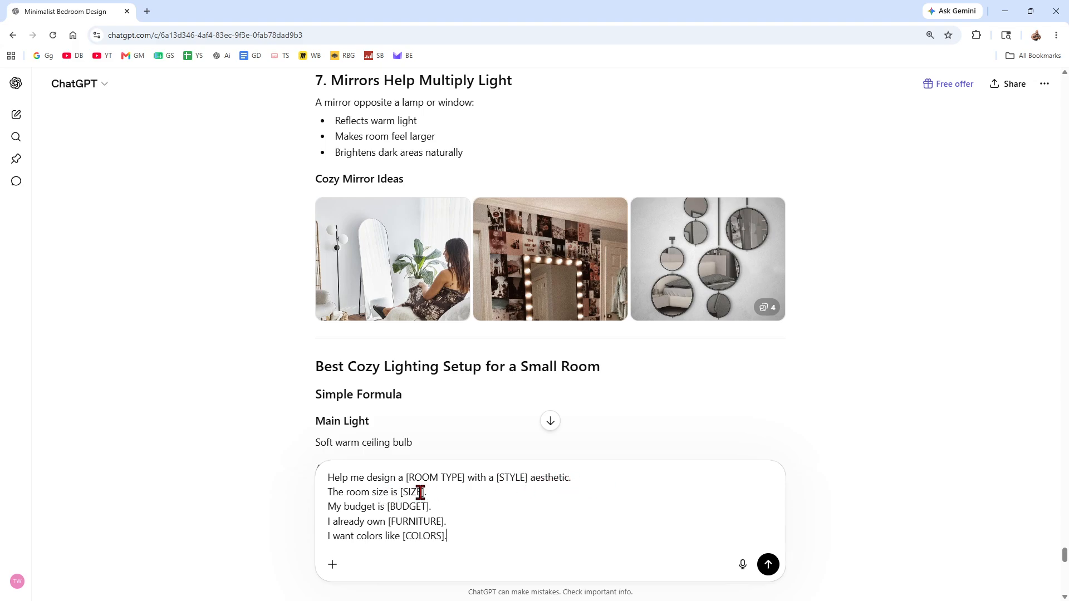
pyautogui.click(380, 506)
pyautogui.moveTo(391, 506); pyautogui.dragTo(465, 525)
pyautogui.click(468, 512)
pyautogui.click(466, 523)
pyautogui.moveTo(403, 538); pyautogui.dragTo(341, 515)
pyautogui.click(504, 534)
pyautogui.click(379, 522)
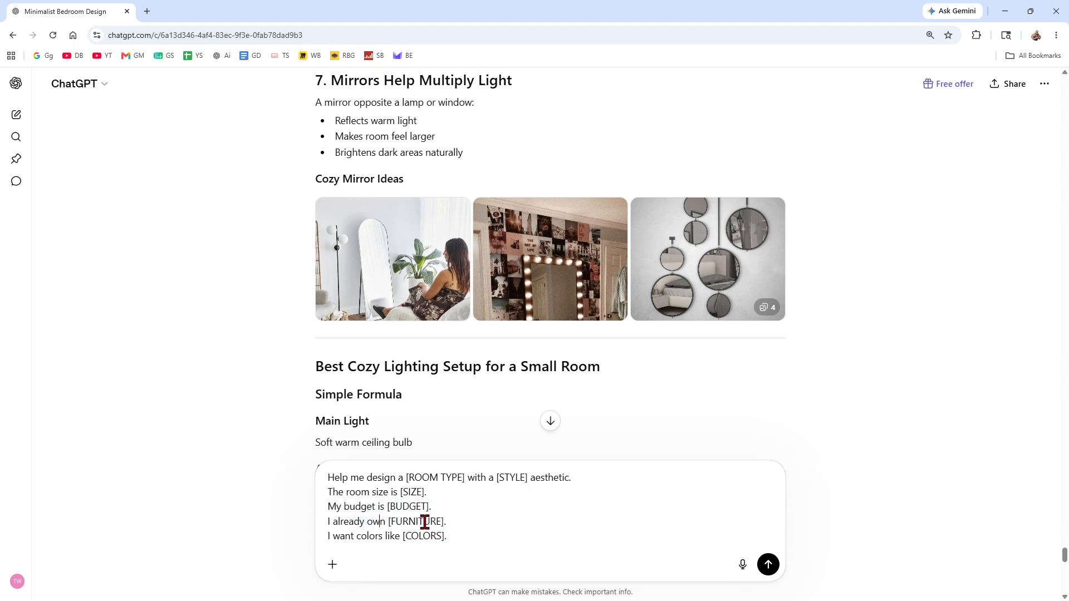